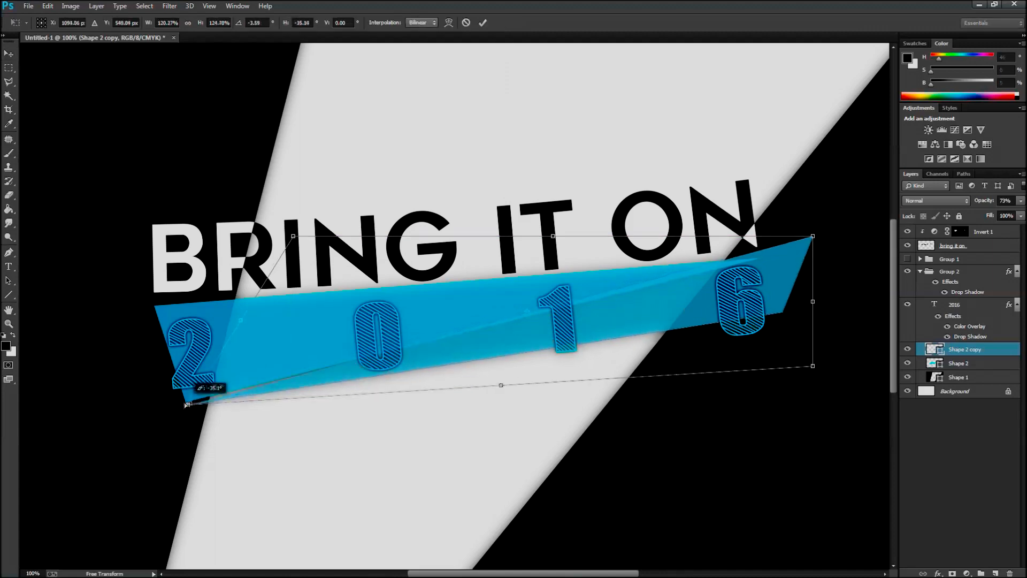
# Distort the band copy, pulling its top-right corner down to overlap the first band.
pyautogui.rightClick(729, 314)
pyautogui.click(749, 392)
pyautogui.moveTo(769, 236); pyautogui.dragTo(759, 259)
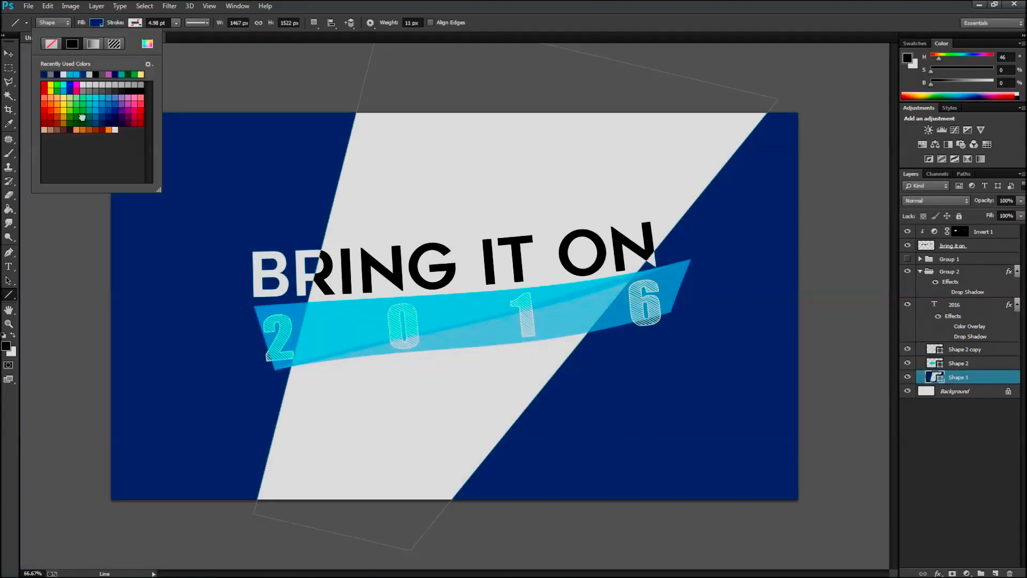
# Recolour the background diagonal shapes from black to blue.
pyautogui.click(95, 120)
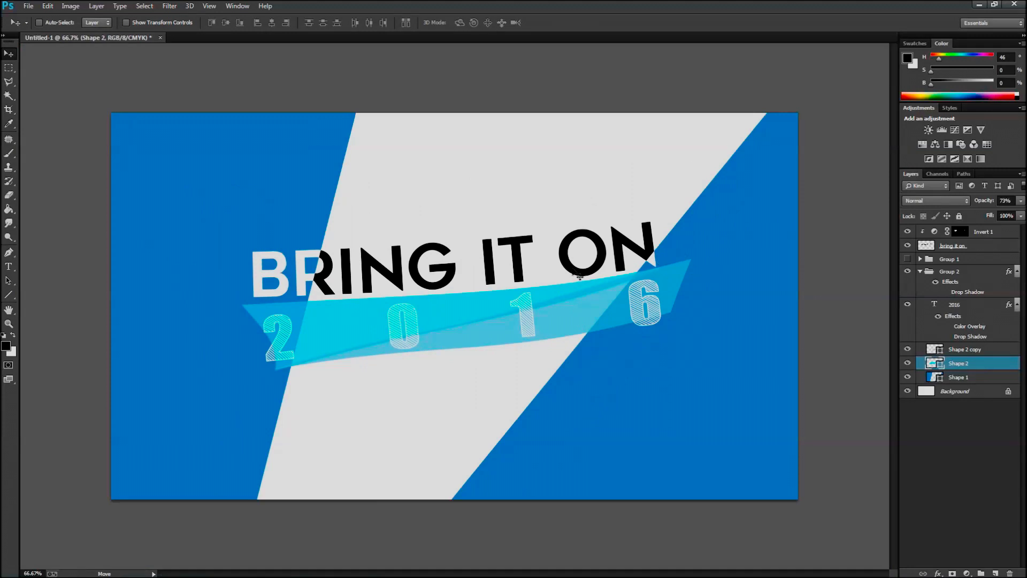
pyautogui.click(960, 376)
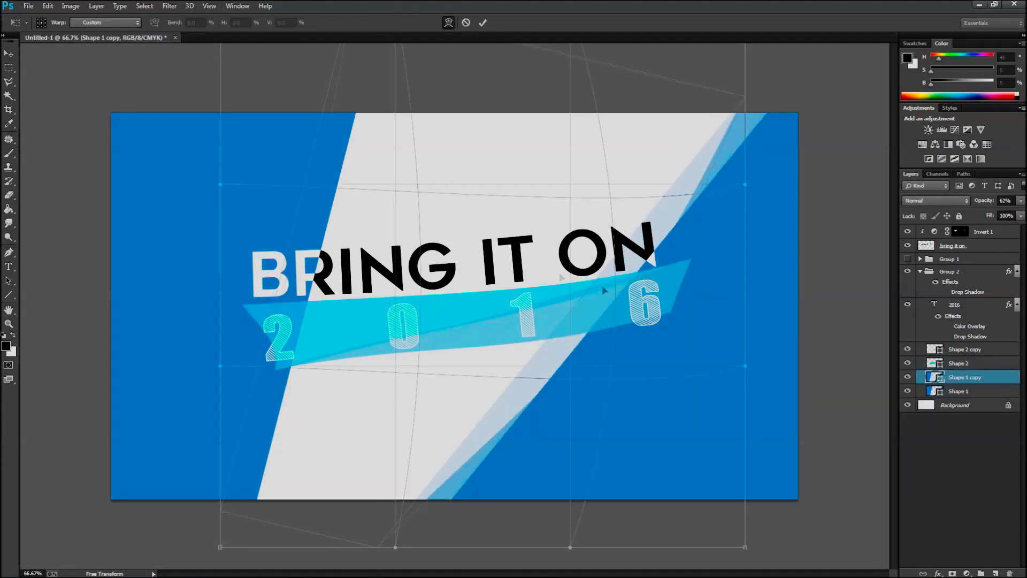
# Move a Shape 1 copy across the banner and give Shape 2 a darker blue fill.
pyautogui.moveTo(619, 297)
pyautogui.mouseDown()
pyautogui.moveTo(662, 408)
pyautogui.moveTo(690, 327)
pyautogui.mouseUp()
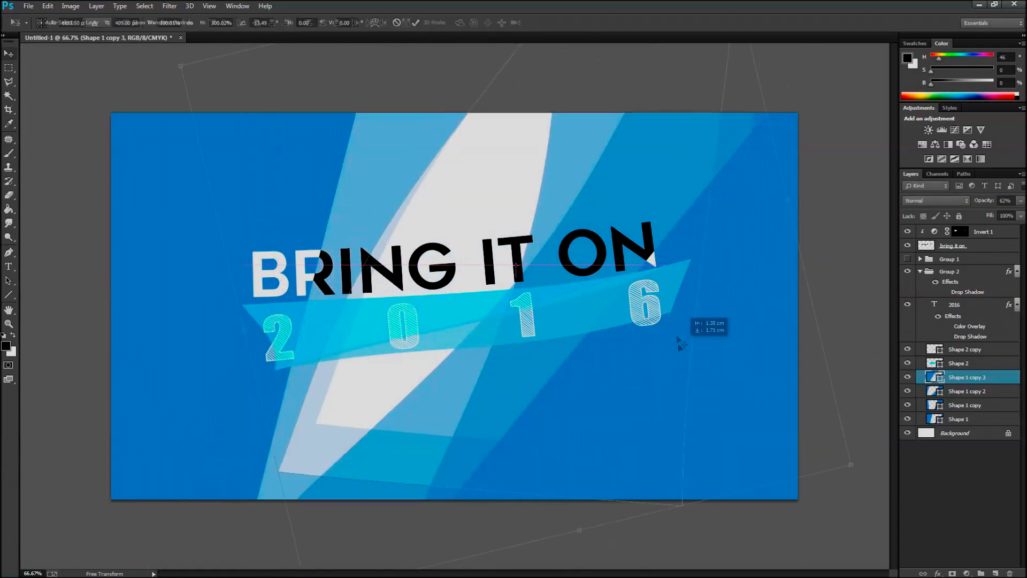
pyautogui.click(958, 405)
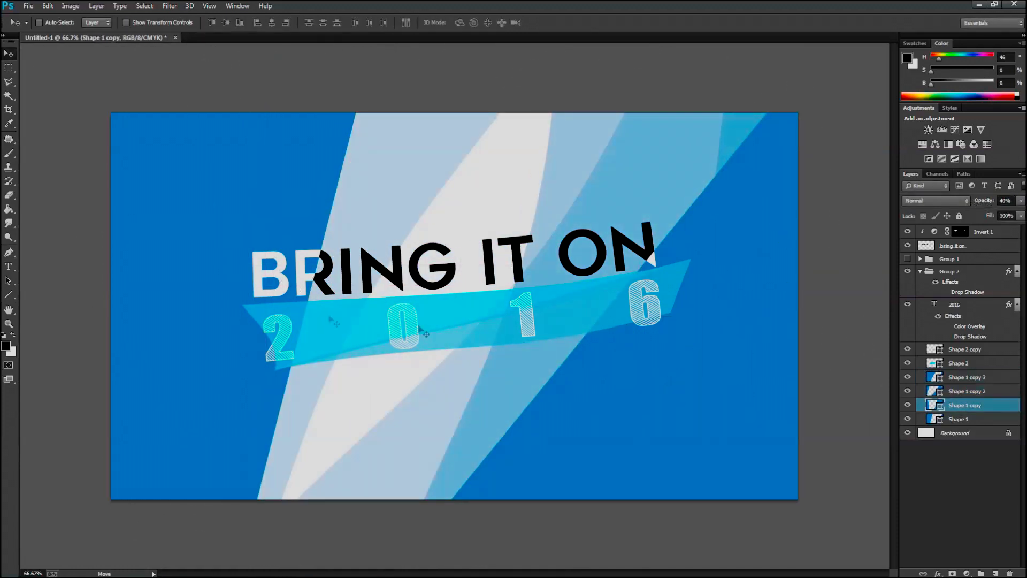
pyautogui.click(147, 43)
pyautogui.press('Return')
pyautogui.press('v')
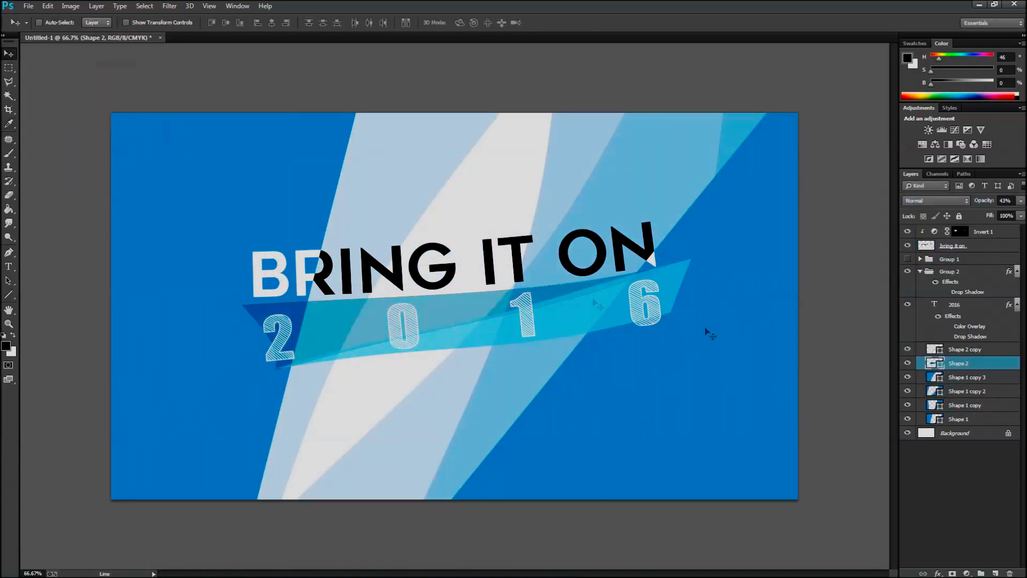
# Duplicate the shard, shift it right, warp it inward and set its opacity to 58%.
pyautogui.hotkey('ctrl', 'j')
pyautogui.hotkey('ctrl', 't')
pyautogui.hotkey('ctrl', '-')
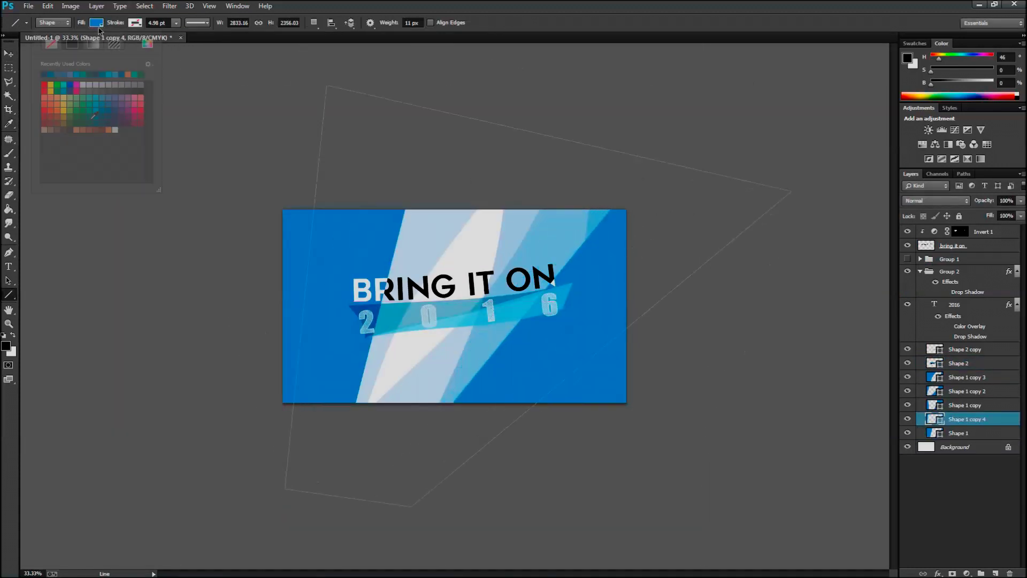
pyautogui.moveTo(513, 220); pyautogui.dragTo(563, 224)
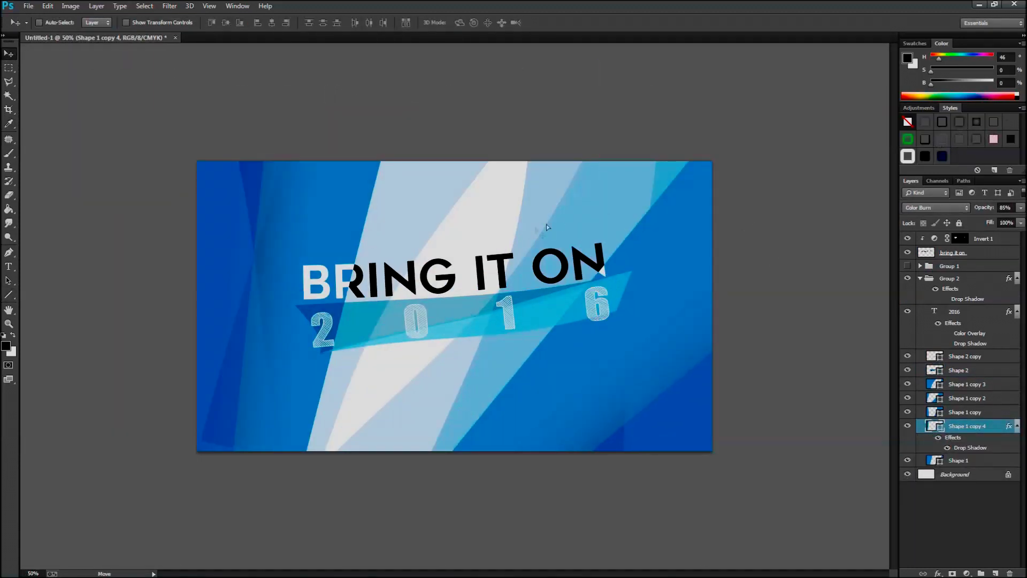
pyautogui.hotkey('ctrl', 't')
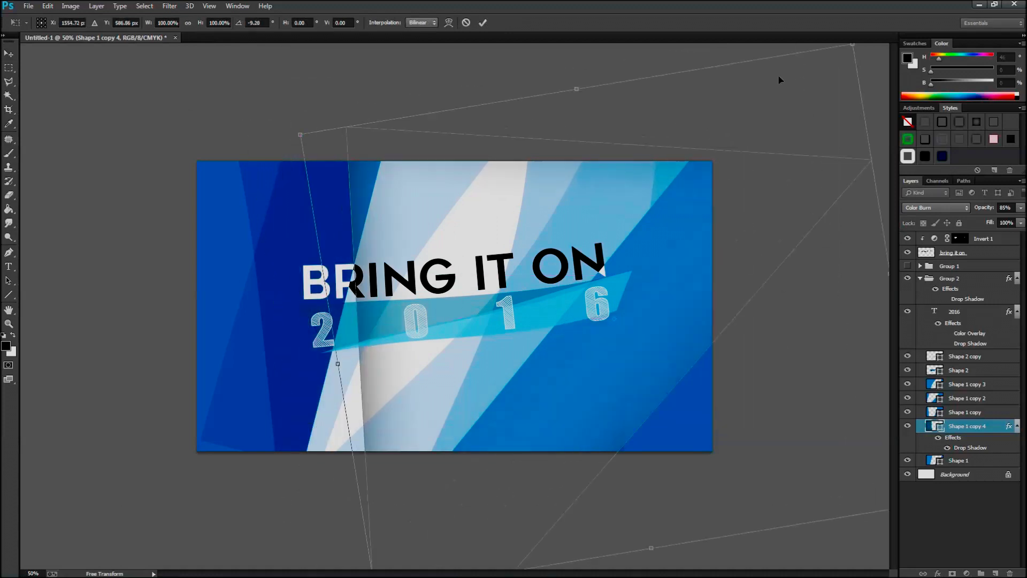
pyautogui.moveTo(572, 295); pyautogui.dragTo(721, 230)
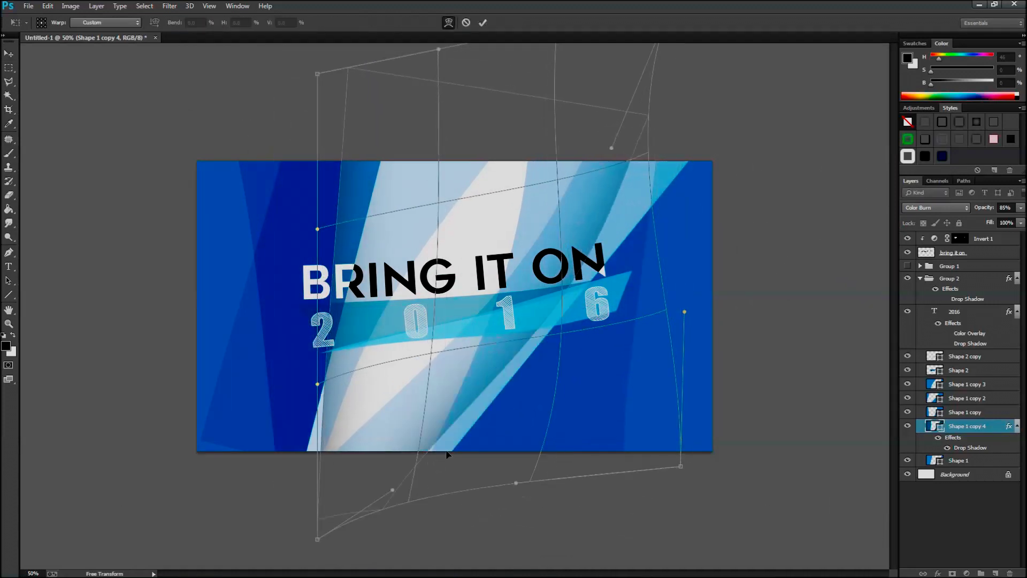
pyautogui.press('5')
pyautogui.press('8')
pyautogui.hotkey('ctrl', '1')
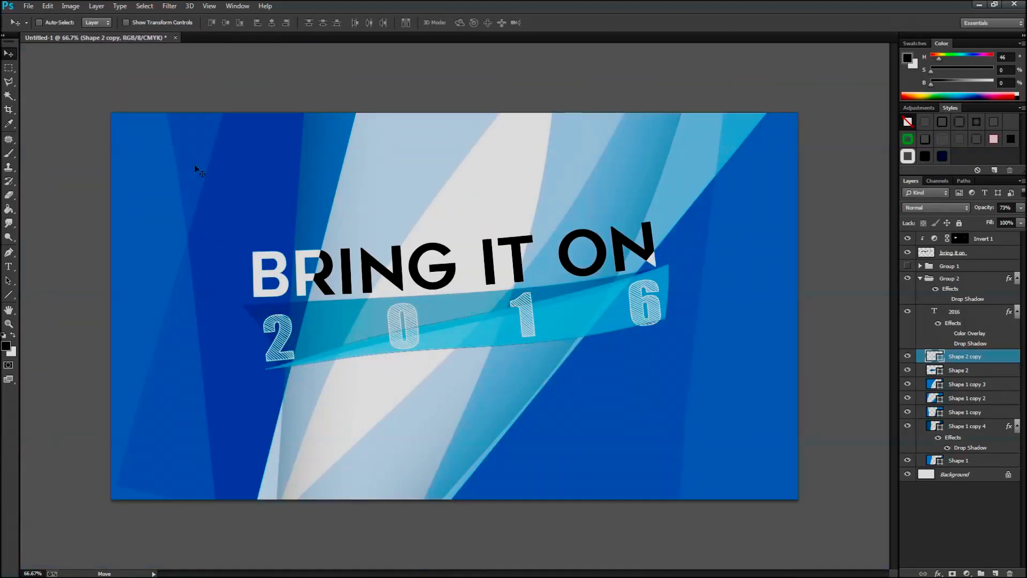
# Place the watermark logo top-left and give Shape 1 a blue-to-cyan Gradient Overlay.
pyautogui.rightClick(76, 568)
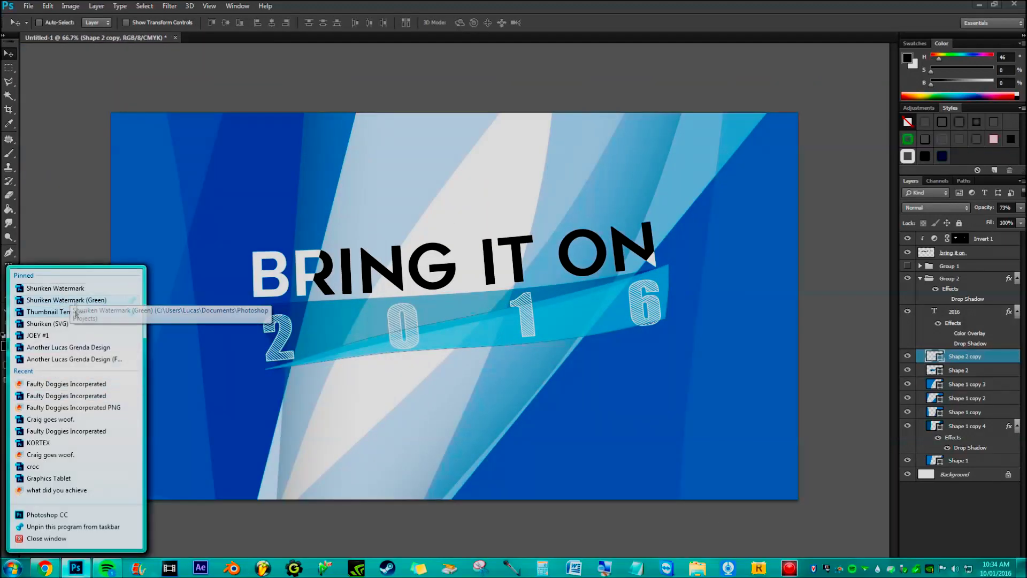
pyautogui.moveTo(349, 293); pyautogui.dragTo(487, 304)
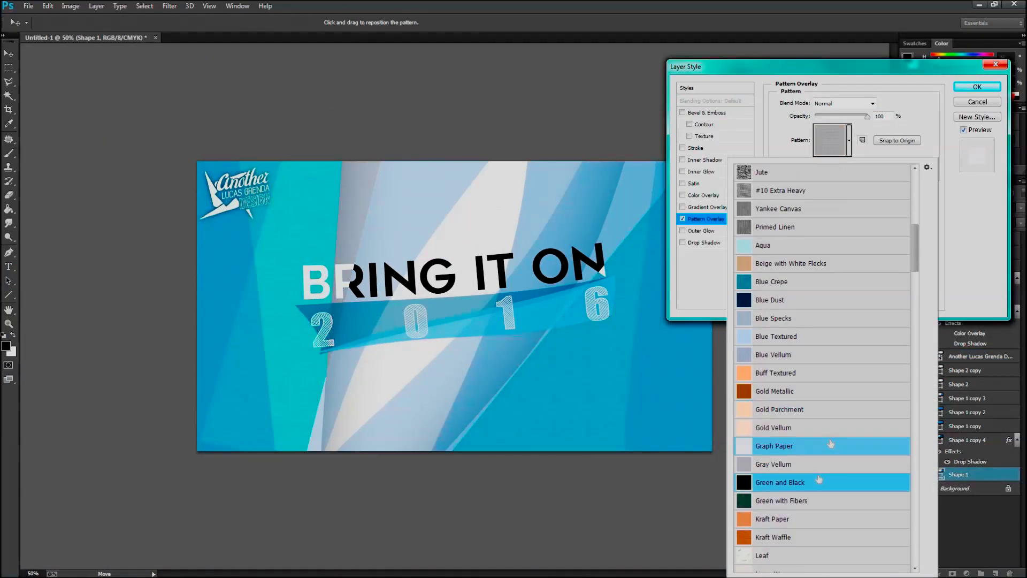
pyautogui.click(830, 488)
pyautogui.doubleClick(830, 489)
pyautogui.click(873, 102)
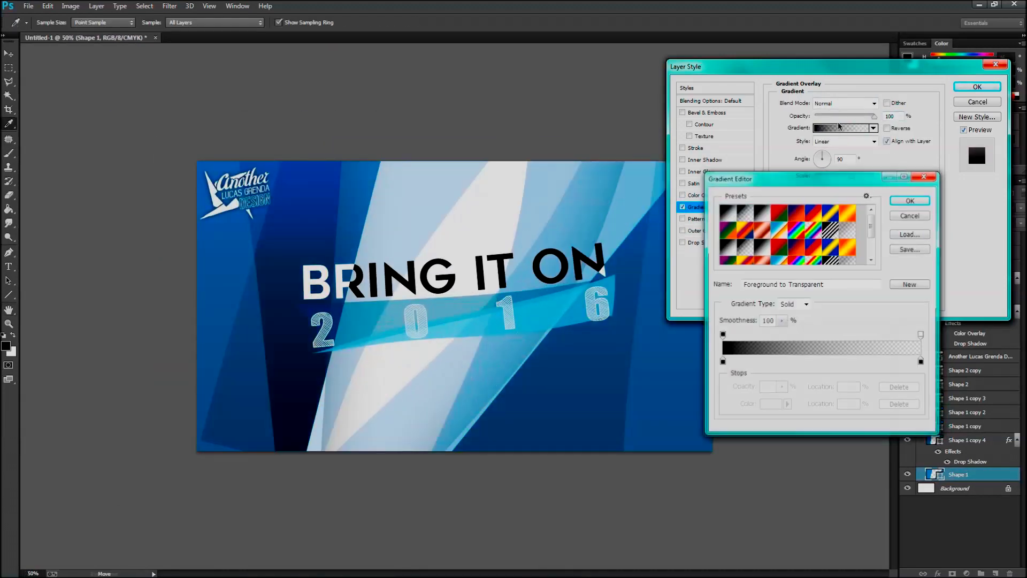
pyautogui.click(978, 87)
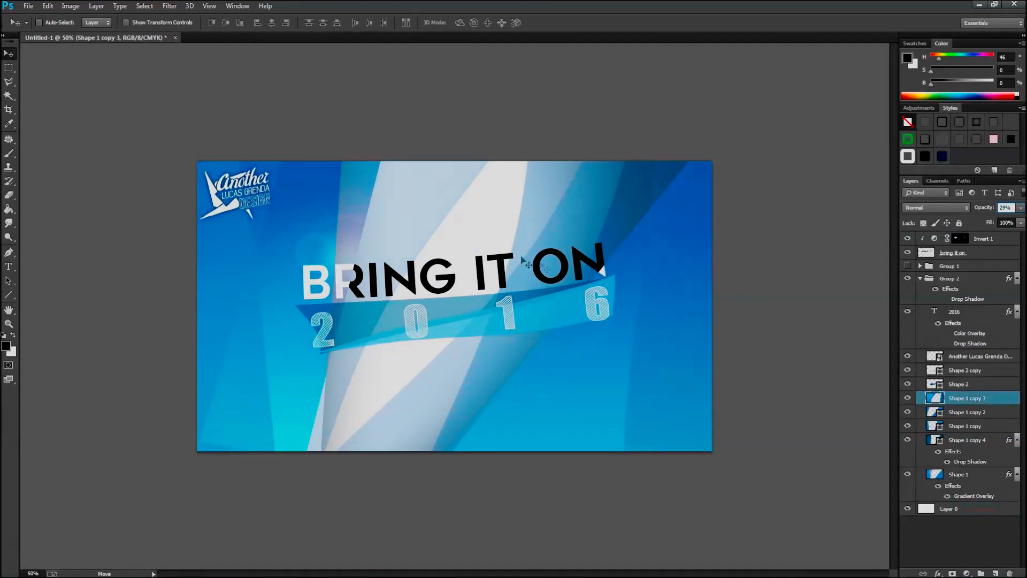
# Rasterize the Shape 1 copy 2 shard and select Shape 1 copy 4.
pyautogui.rightClick(953, 414)
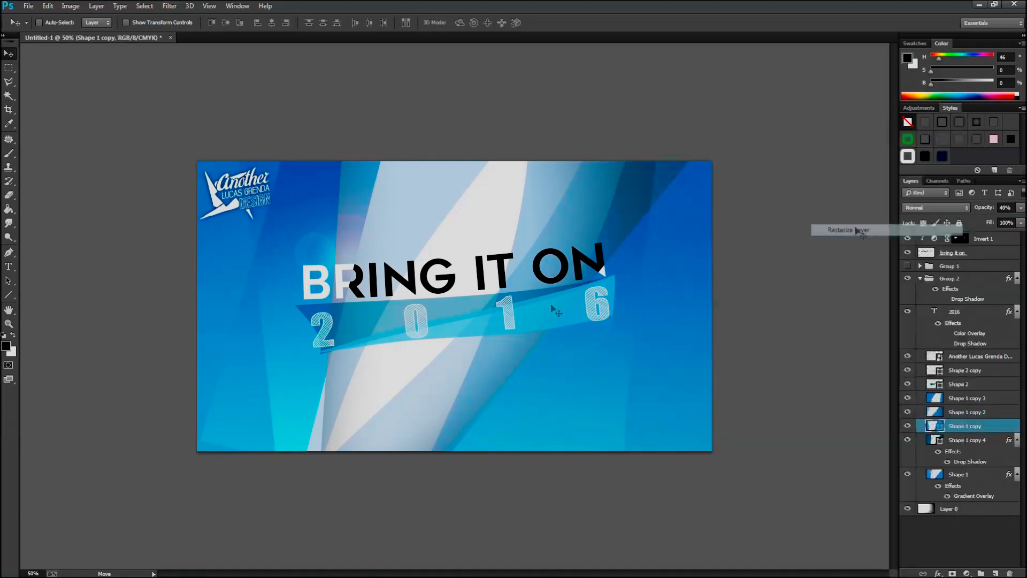
pyautogui.click(857, 223)
pyautogui.click(966, 440)
pyautogui.hotkey('ctrl', '+')
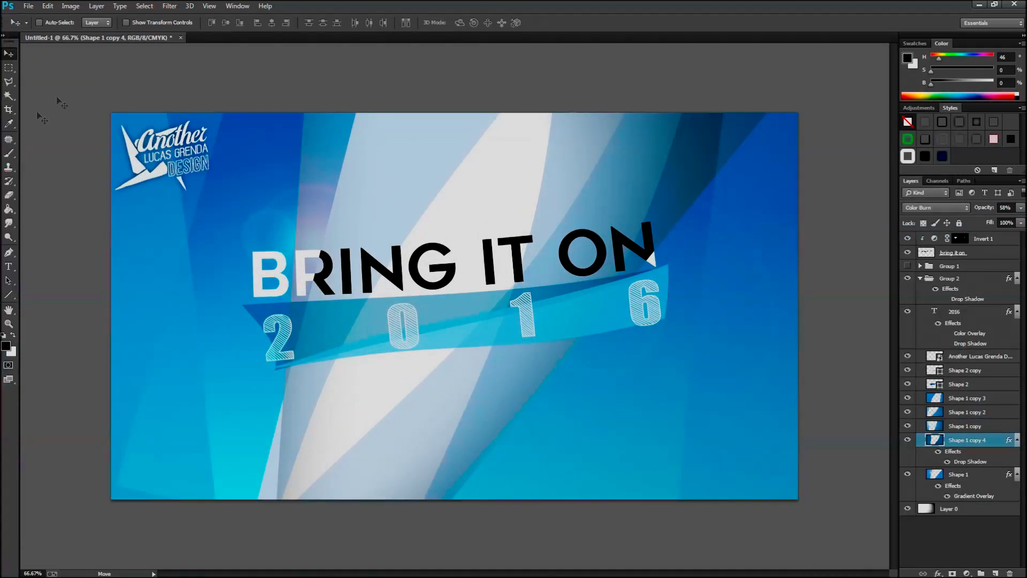
pyautogui.hotkey('ctrl', '-')
# Stamp black splatter brushes around the title and edges, undoing one, then adding one along the top.
pyautogui.rightClick(719, 384)
pyautogui.scroll(-3, 711, 449)
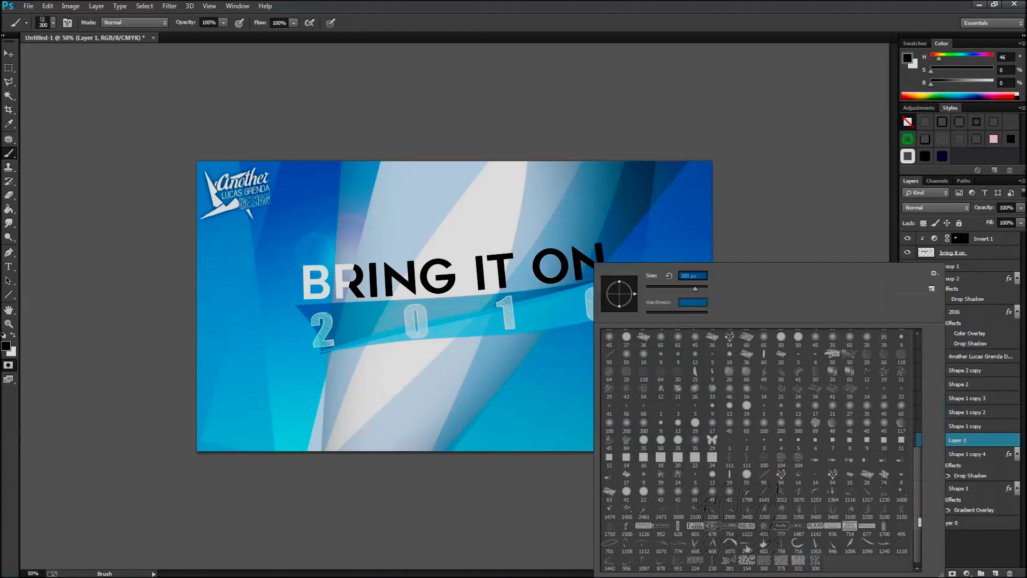
pyautogui.doubleClick(699, 544)
pyautogui.rightClick(391, 265)
pyautogui.doubleClick(535, 428)
pyautogui.click(377, 455)
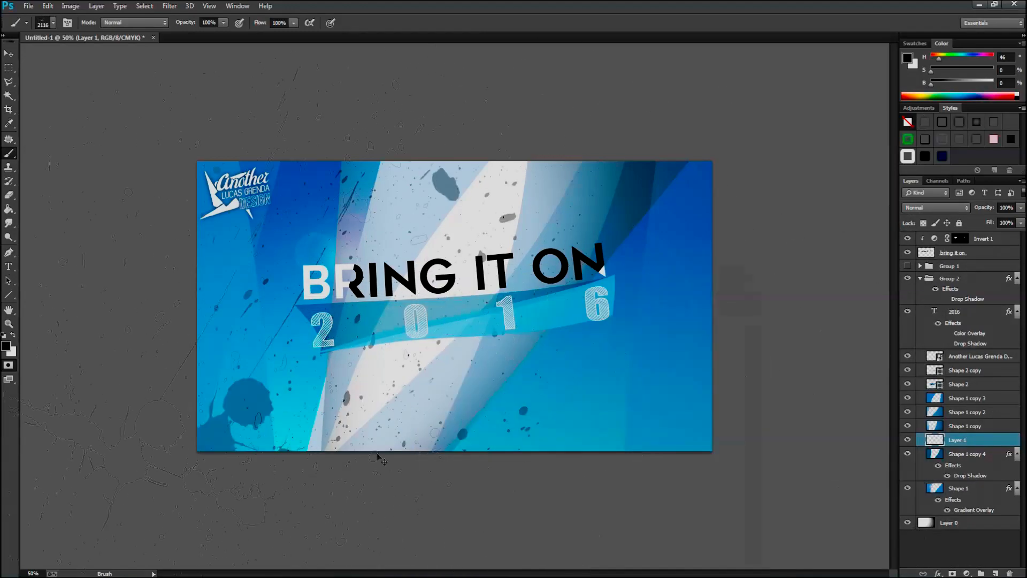
pyautogui.rightClick(612, 249)
pyautogui.doubleClick(696, 374)
pyautogui.click(203, 235)
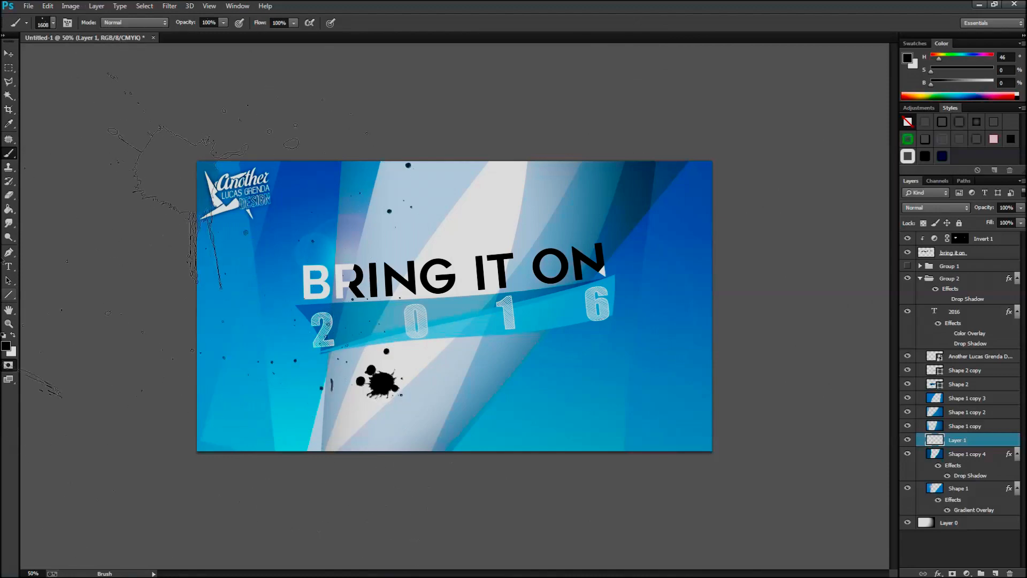
pyautogui.hotkey('ctrl', 'z')
pyautogui.click(535, 70)
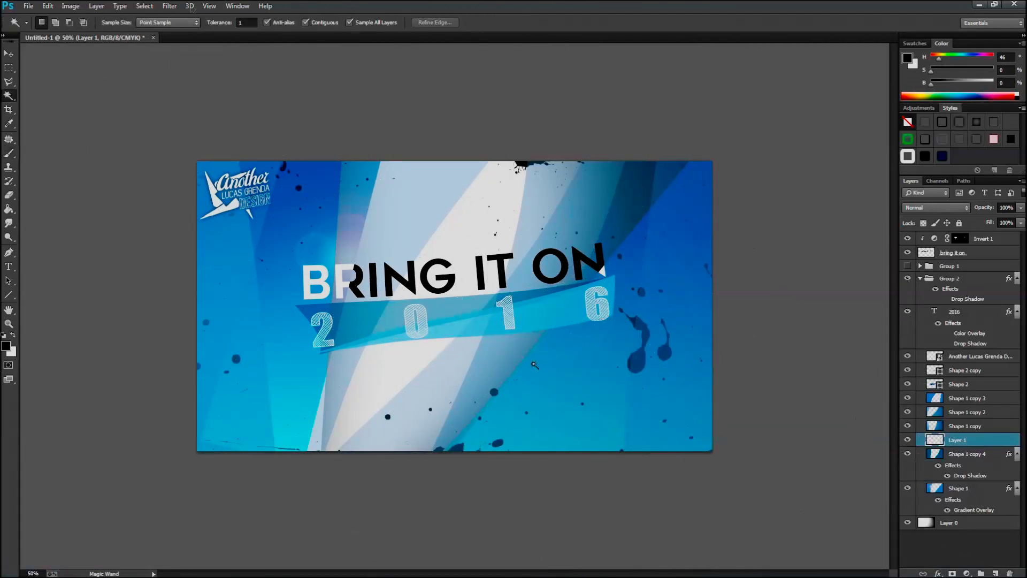
# Add a Brightness/Contrast adjustment layer to lighten the splatters, ahead of a Color Halftone filter.
pyautogui.click(919, 108)
pyautogui.click(929, 130)
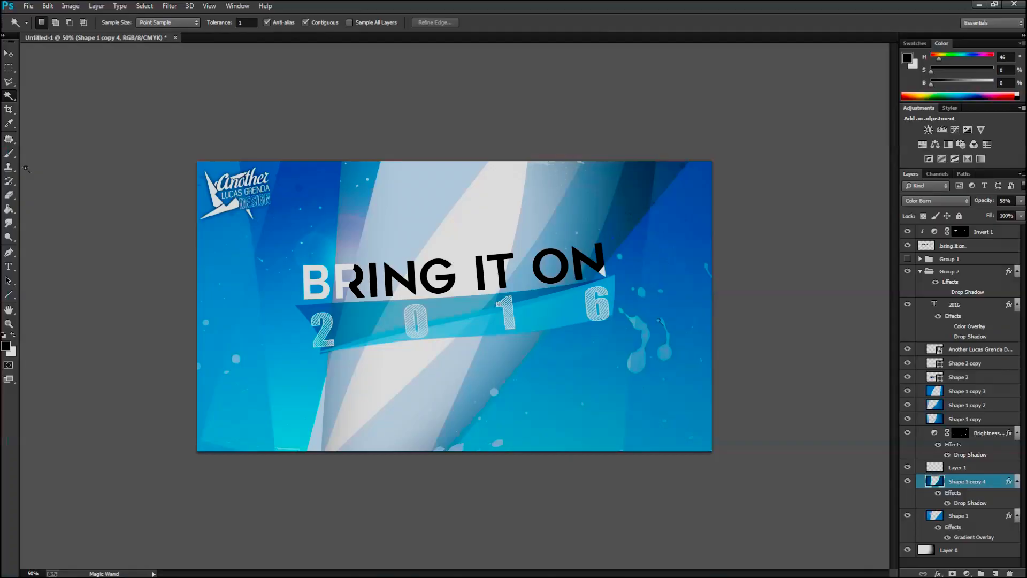
pyautogui.click(169, 6)
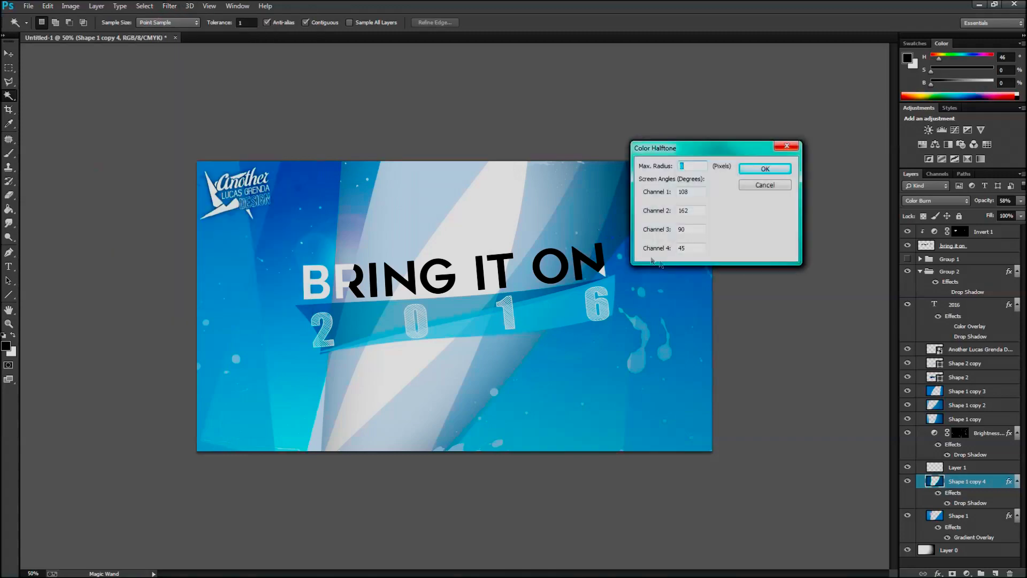